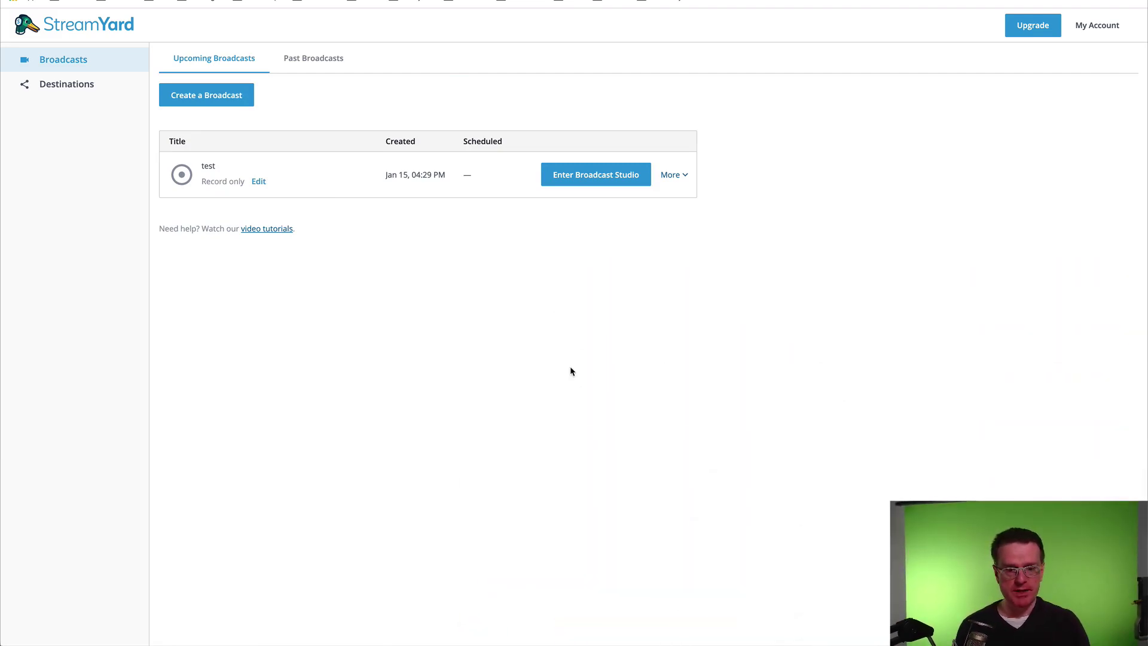
Step: Enter the studio and open the Green Screen section of the Cam/Mic settings
left_click(595, 176)
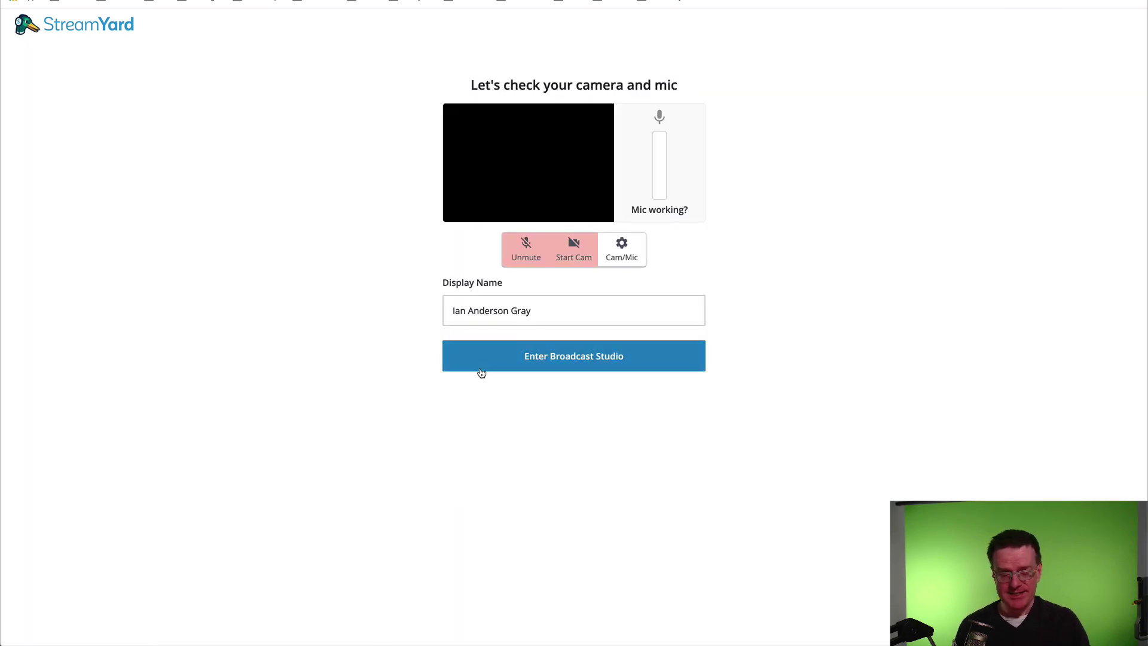
left_click(622, 250)
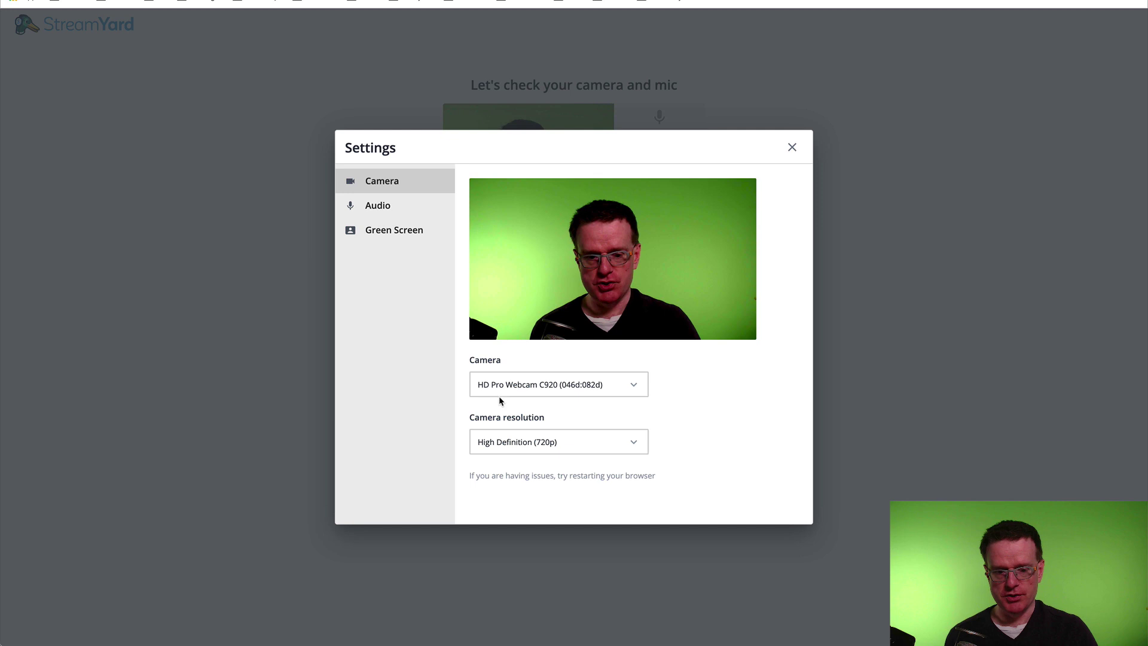
left_click(401, 235)
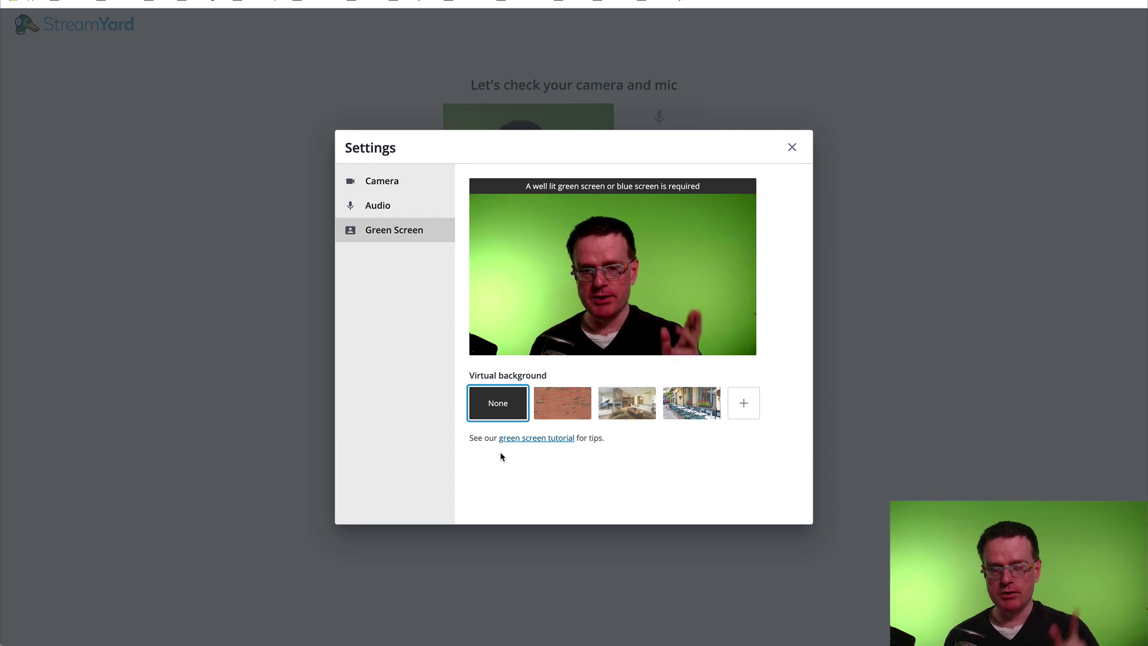
Step: Try the brick wall and living room backgrounds, settling on the cafe street scene
left_click(563, 411)
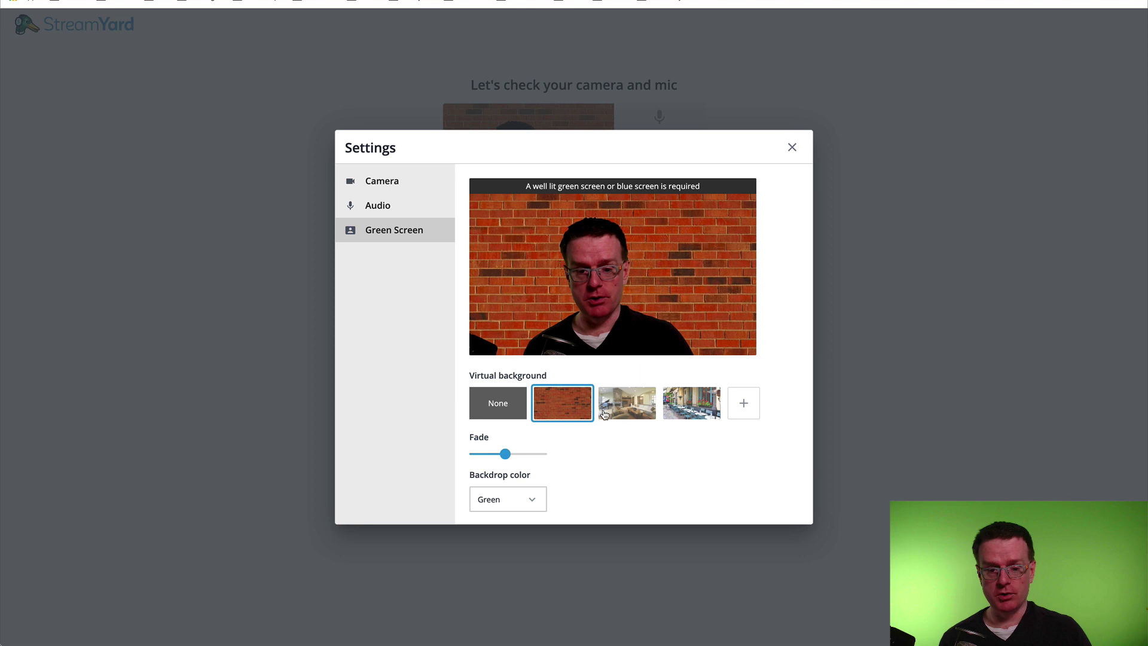
left_click(627, 405)
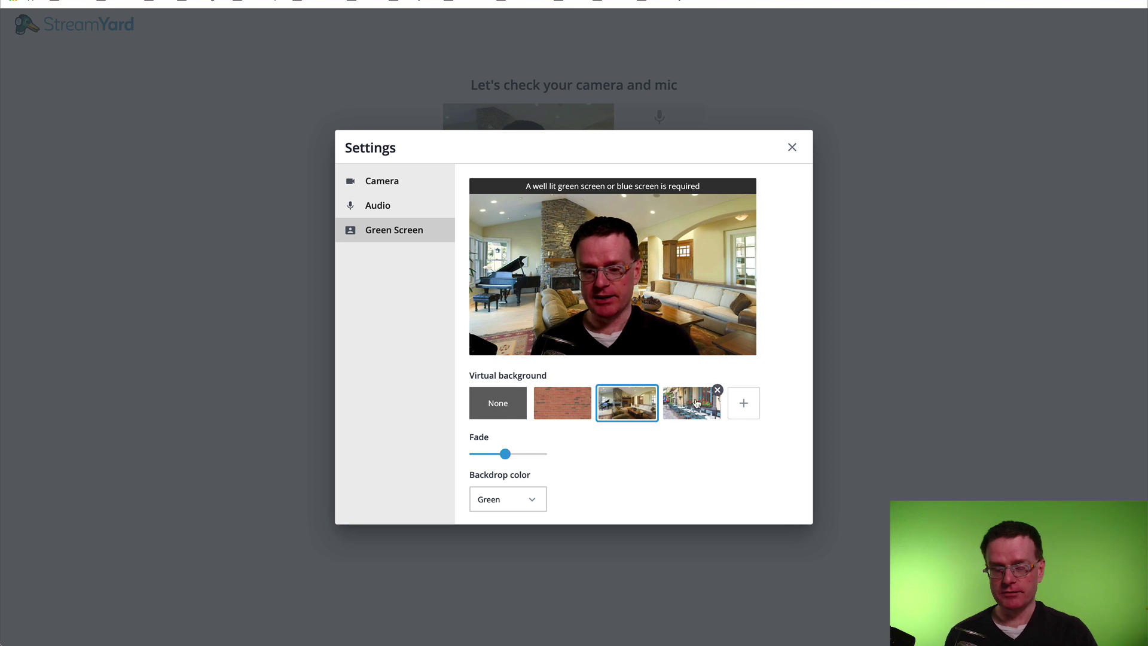
left_click(691, 404)
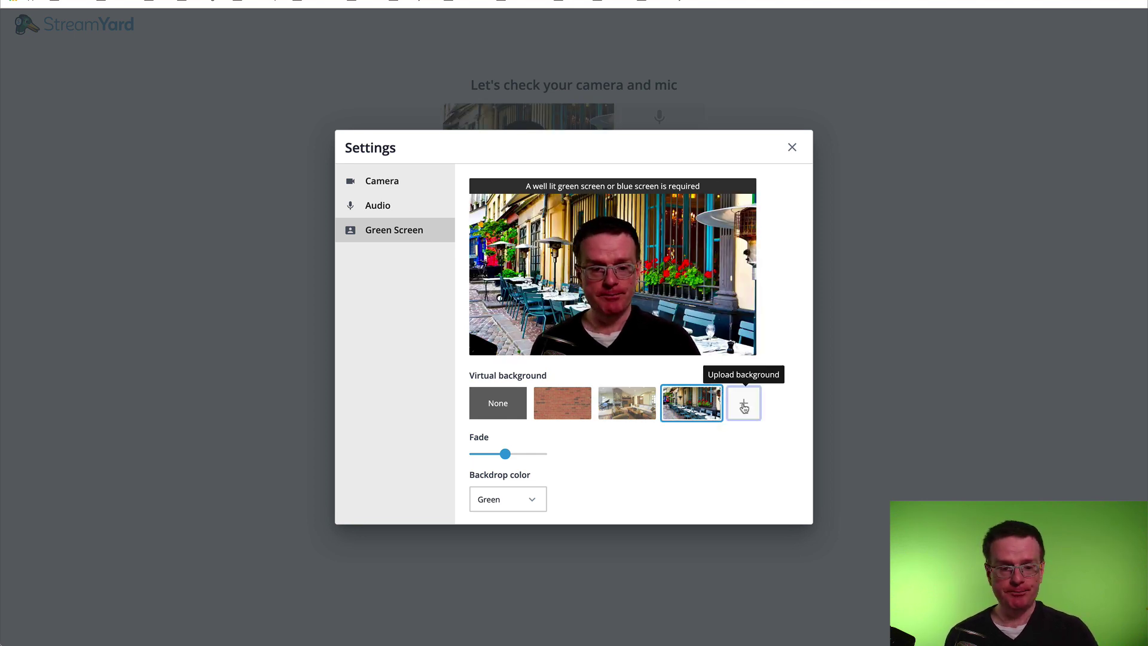
Step: Upload the red curtain image from the Images folder as a new background
left_click(742, 404)
scroll(540, 370, "down", 5)
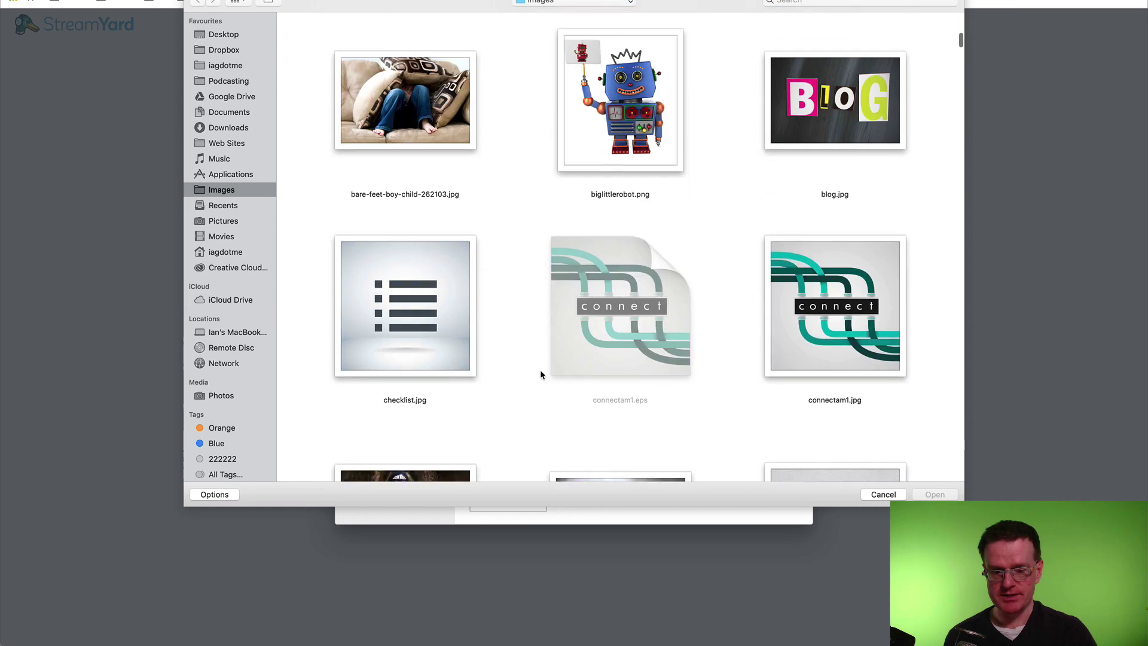
scroll(540, 369, "down", 5)
scroll(541, 370, "down", 3)
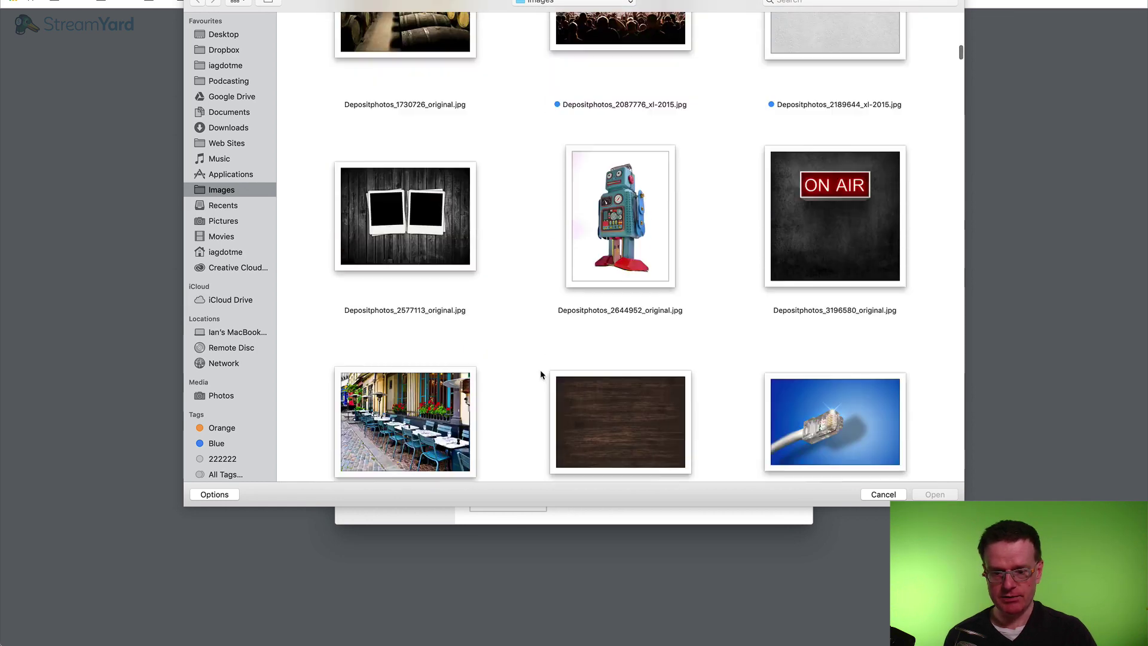
scroll(540, 370, "down", 3)
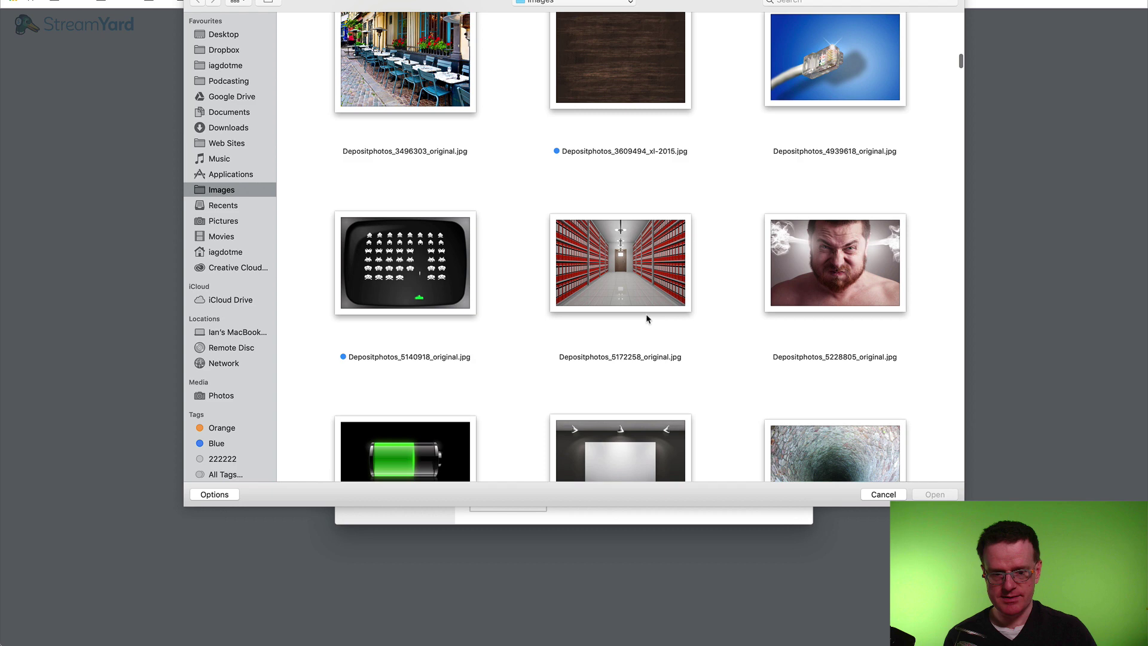
scroll(599, 371, "down", 2)
scroll(599, 371, "down", 3)
scroll(599, 371, "down", 3)
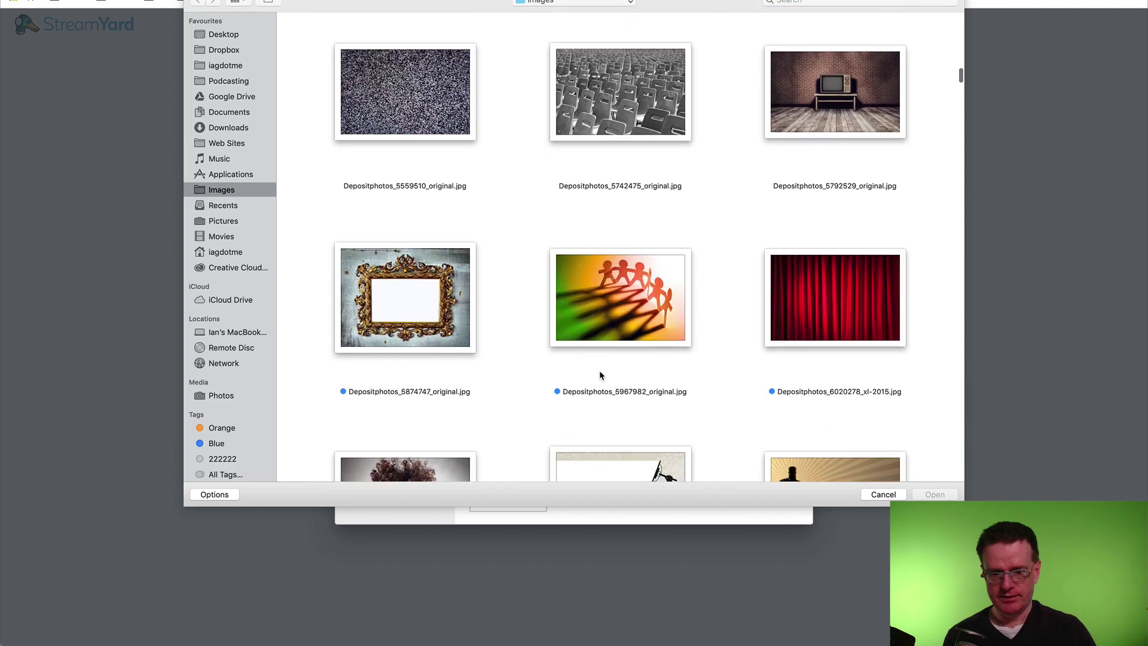
scroll(599, 370, "down", 3)
double_click(843, 203)
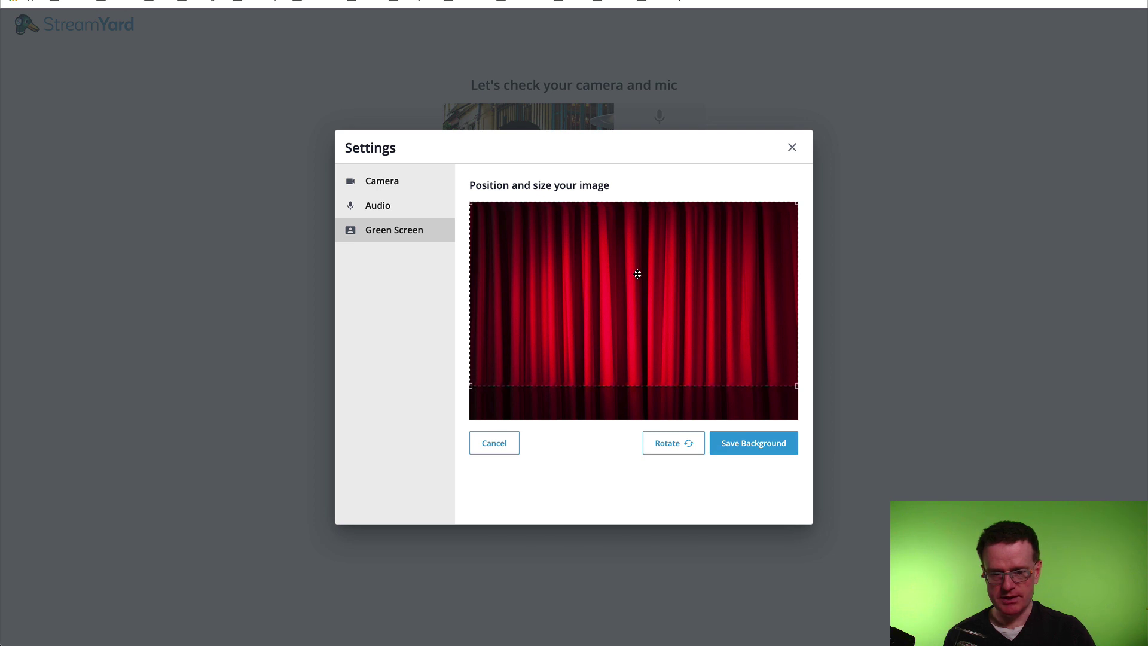
Step: Save the red curtain background and nudge the Fade slider slightly lower
left_click(759, 443)
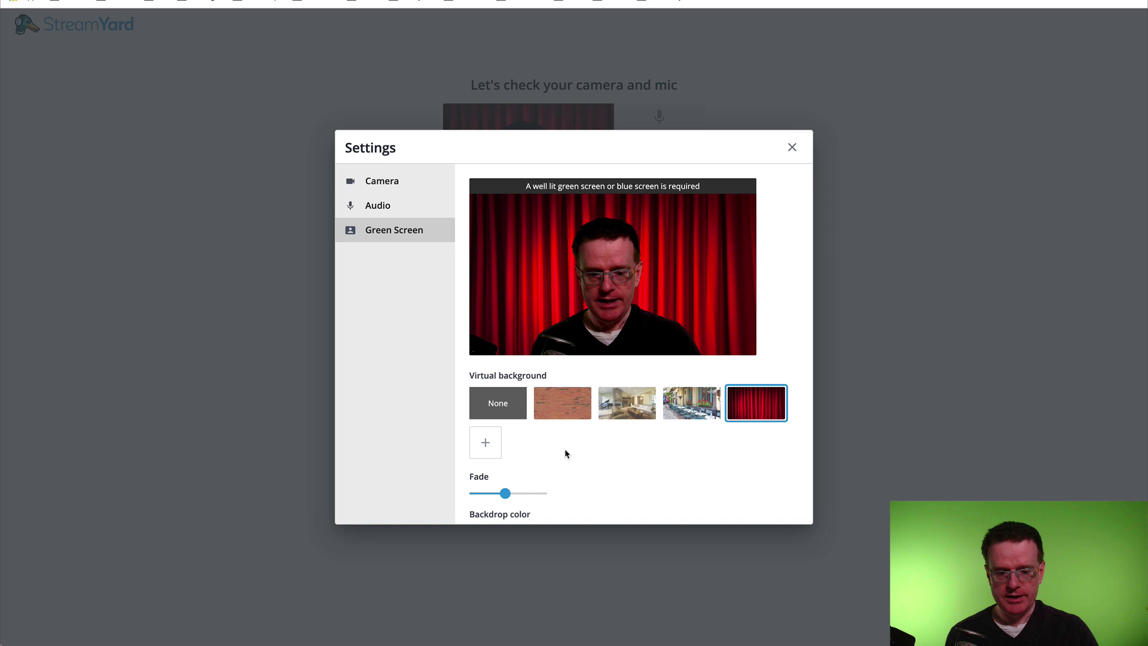
scroll(548, 490, "down", 3)
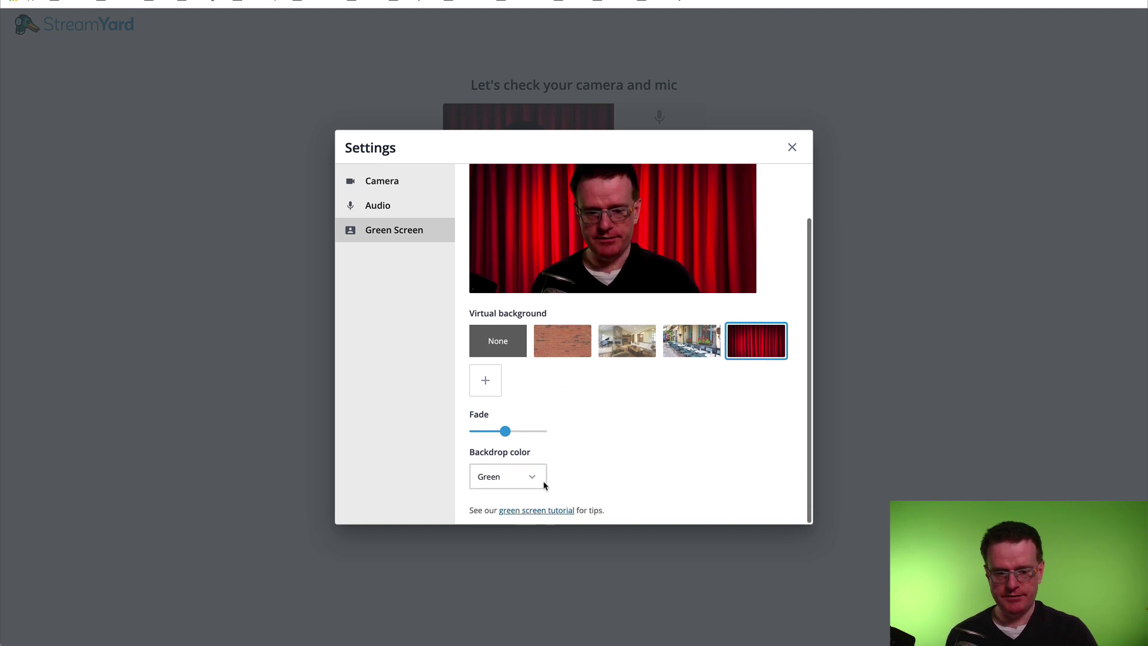
scroll(583, 435, "up", 2)
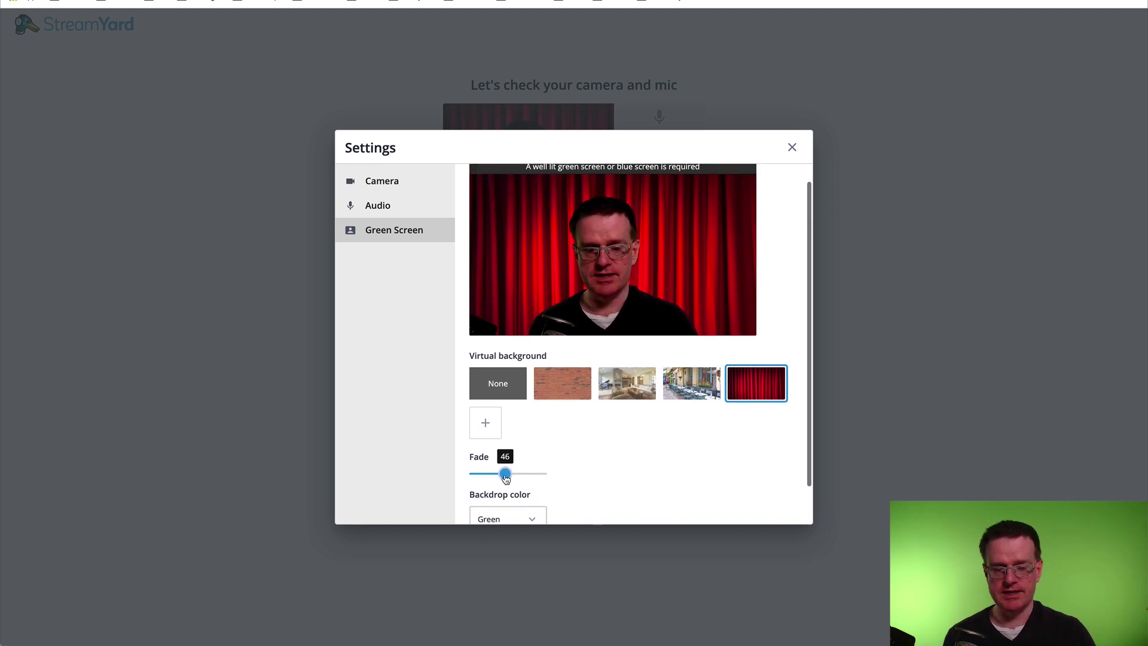
mouse_move(505, 477)
left_mouse_down()
mouse_move(492, 476)
mouse_move(527, 478)
mouse_move(509, 476)
left_mouse_up()
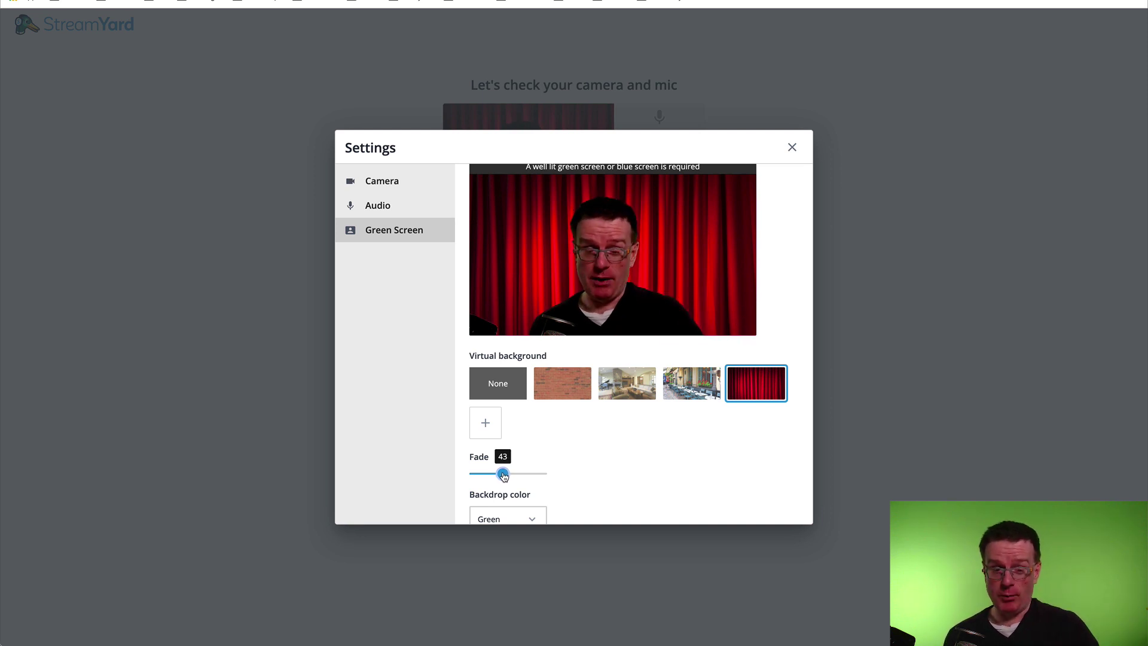
left_click_drag(503, 476, 502, 476)
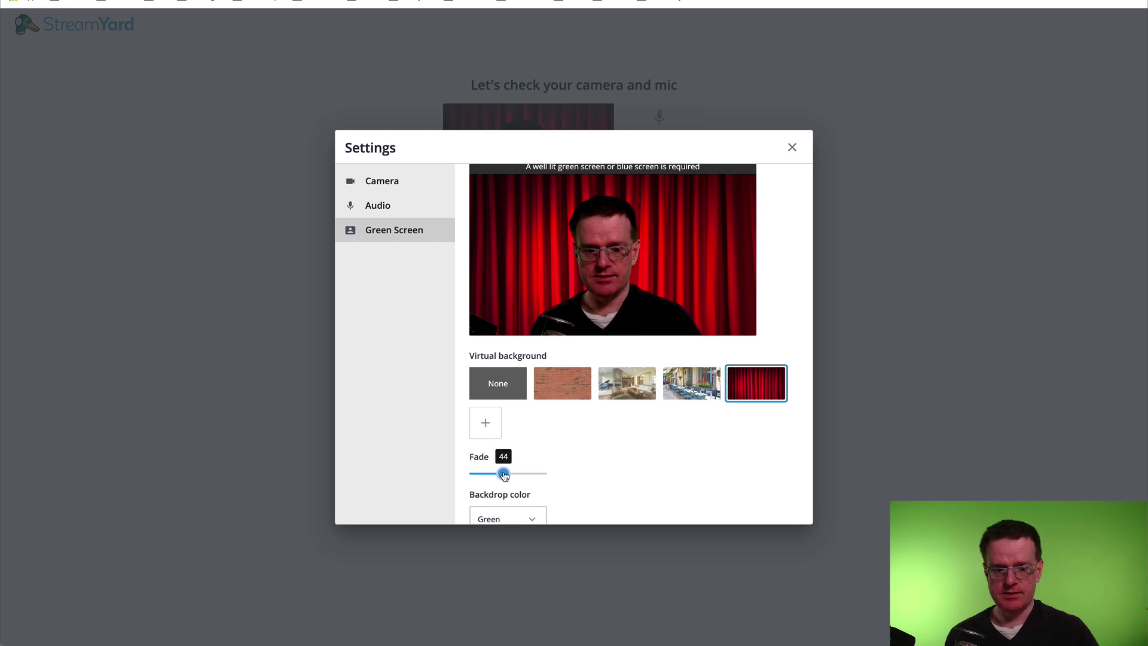
scroll(742, 263, "up", 1)
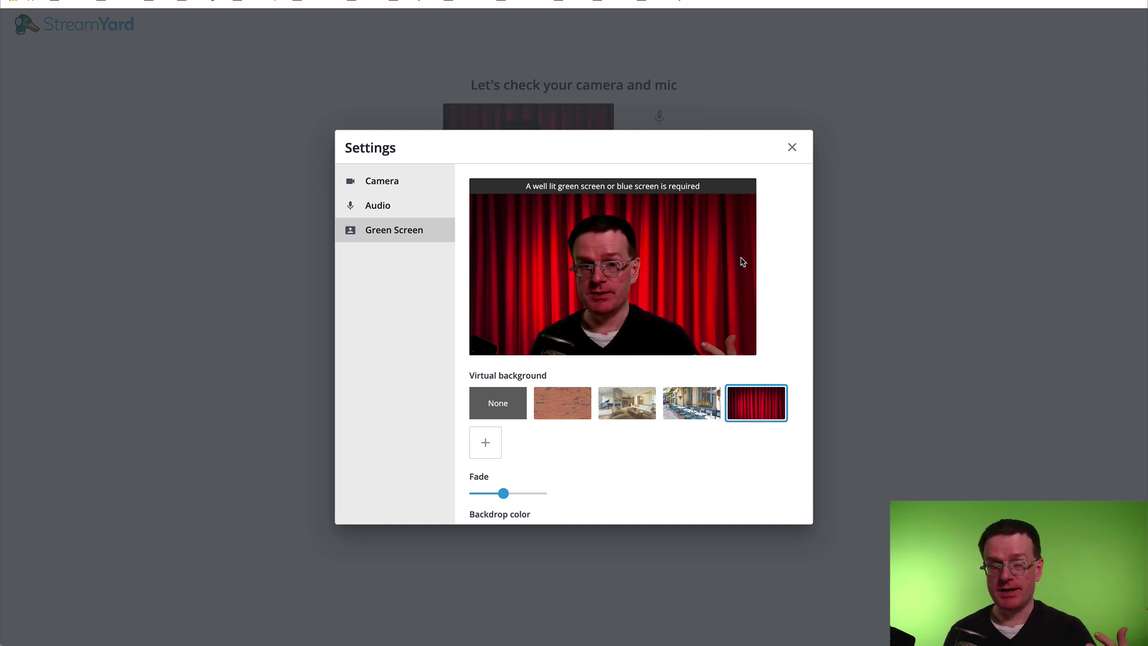
scroll(742, 262, "down", 2)
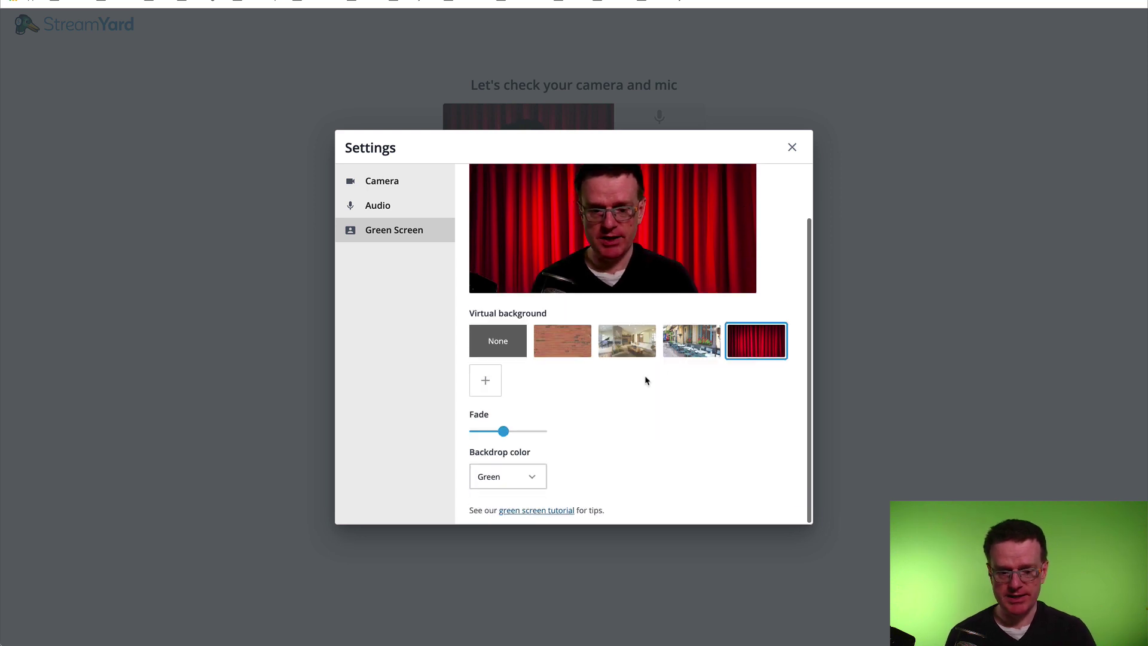
left_click(534, 476)
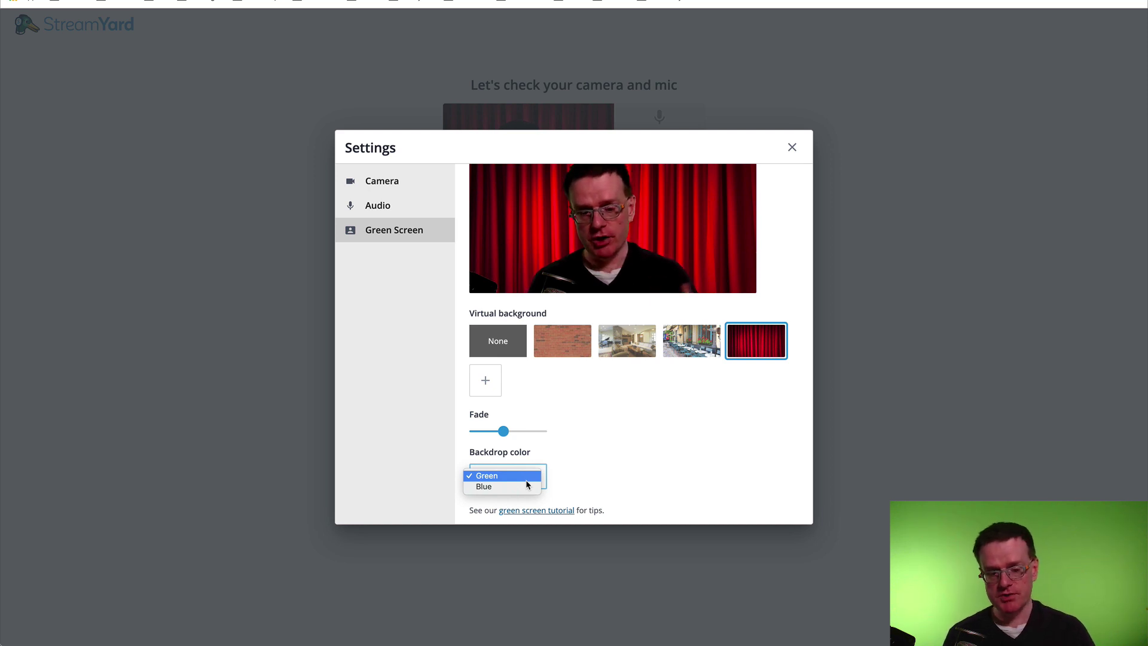
left_click(637, 463)
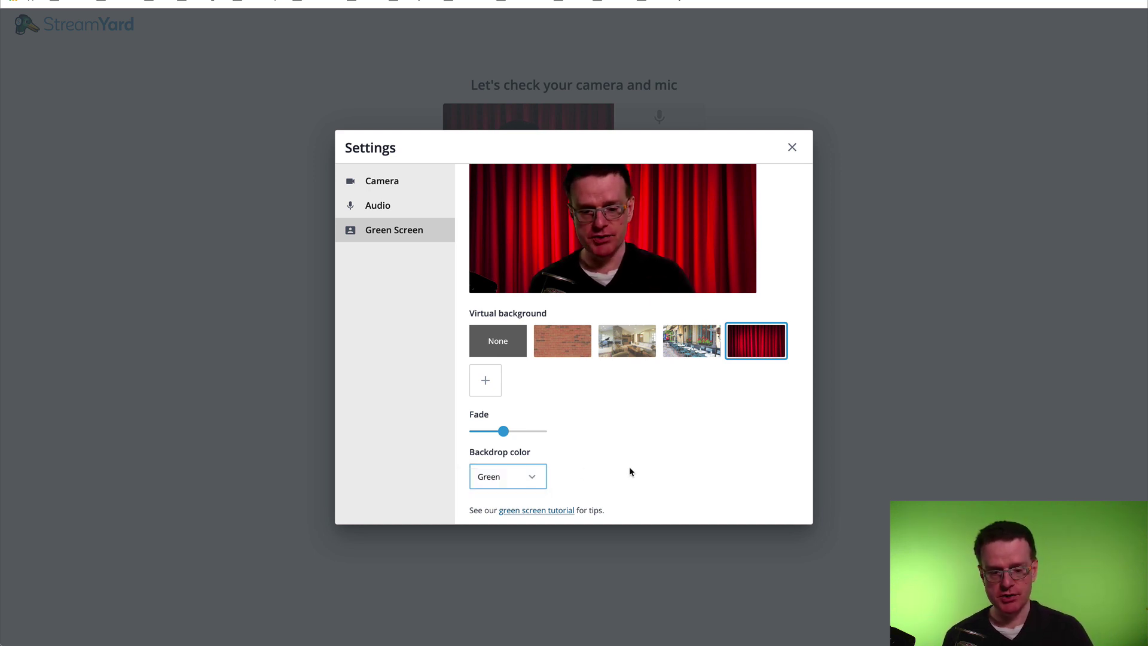
scroll(656, 444, "up", 2)
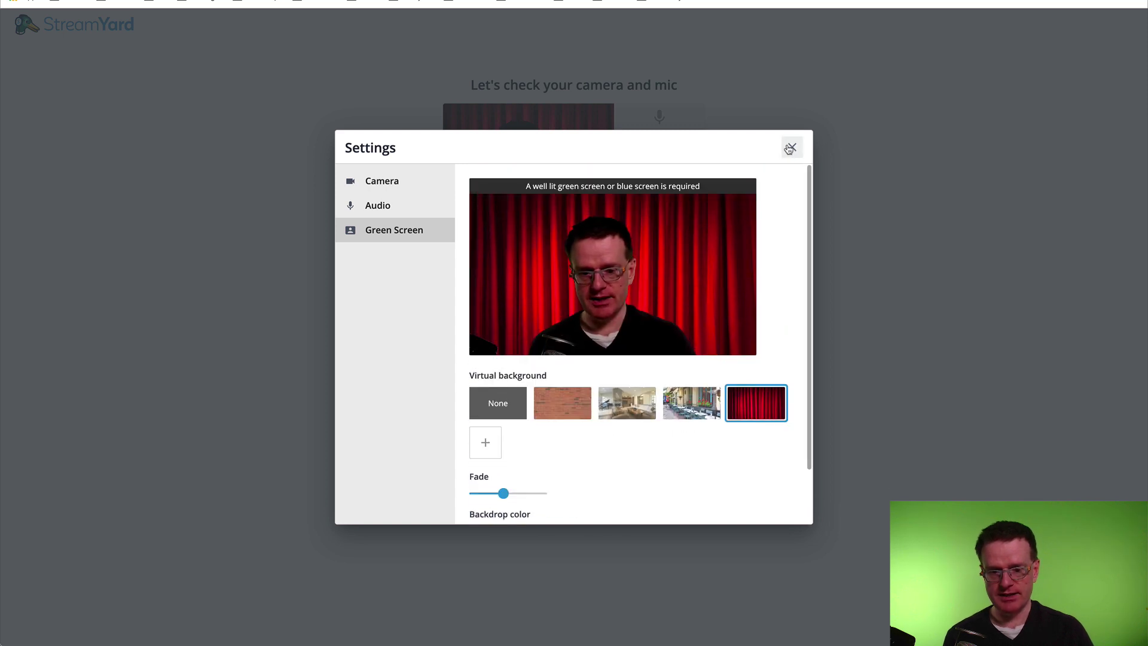
Step: Close settings, enter the broadcast studio, add your camera to stage, and reopen Cam/Mic
left_click(790, 148)
left_click(578, 355)
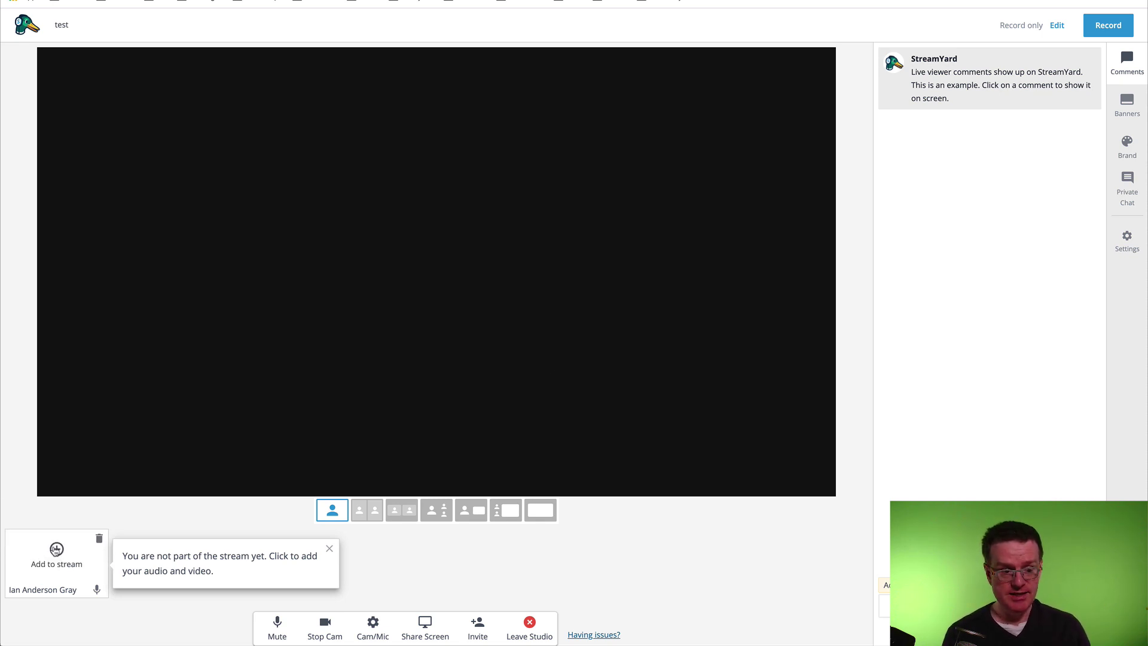
left_click(57, 556)
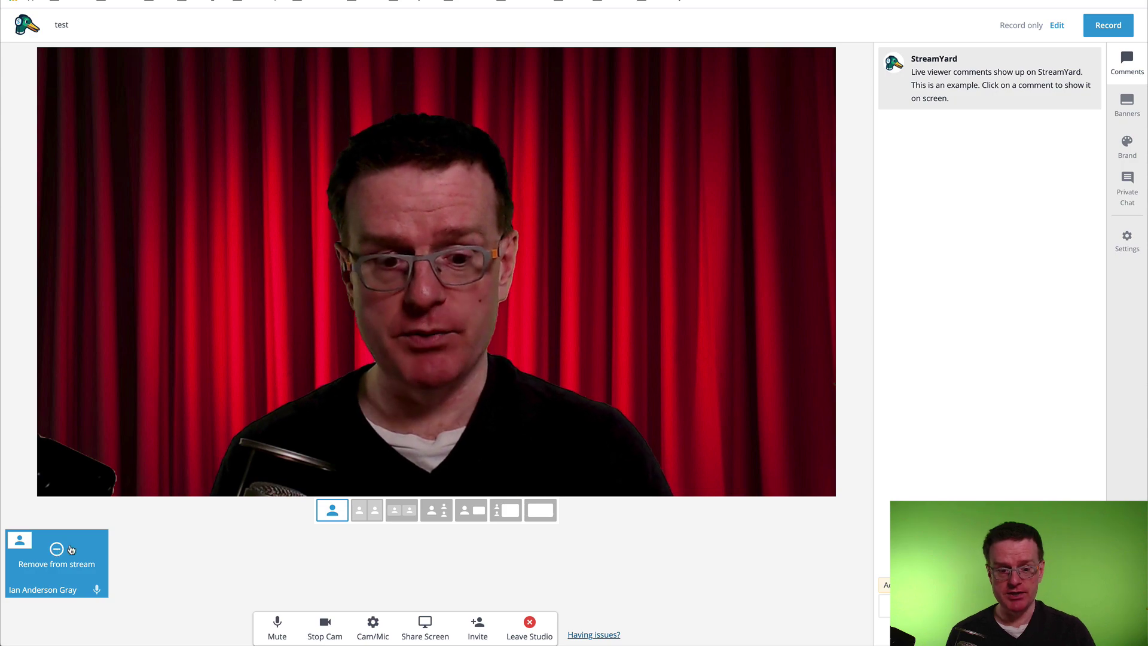
left_click(372, 626)
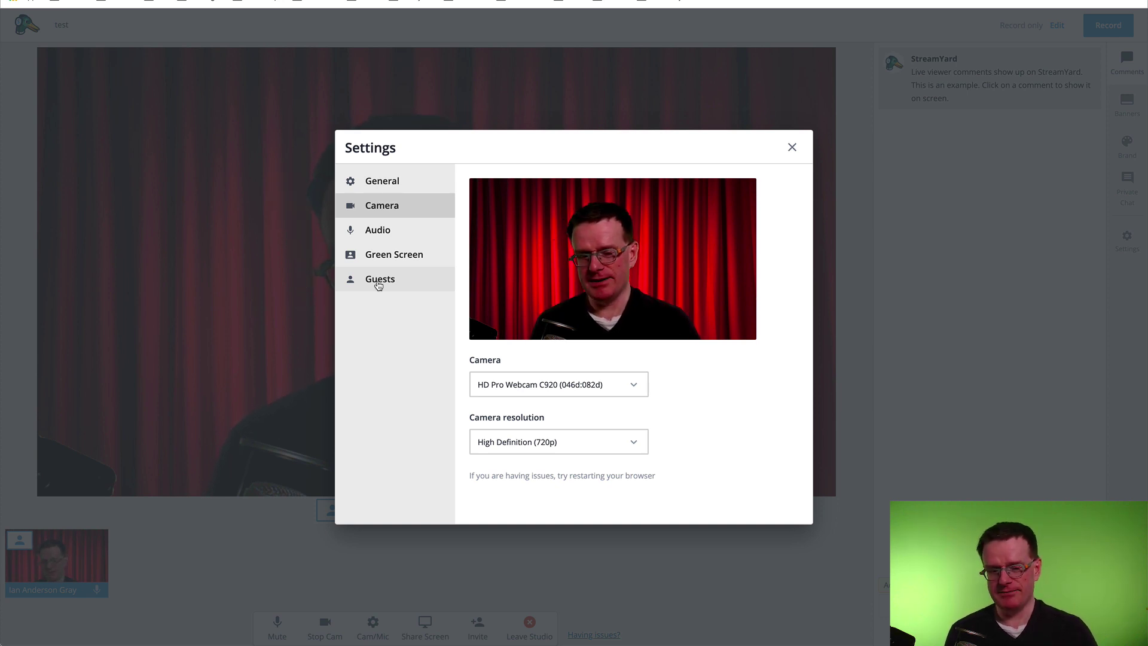
Step: Browse the Audio, Green Screen and Guests sections, ending on Green Screen with the red curtain selected
left_click(378, 230)
left_click(407, 258)
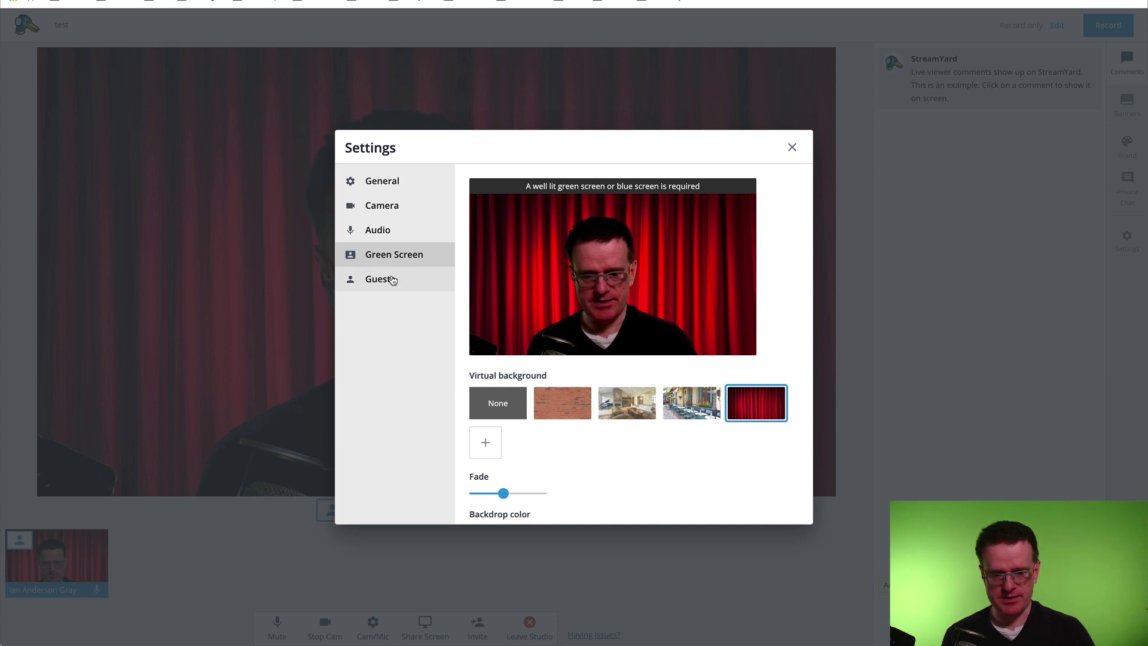
left_click(392, 281)
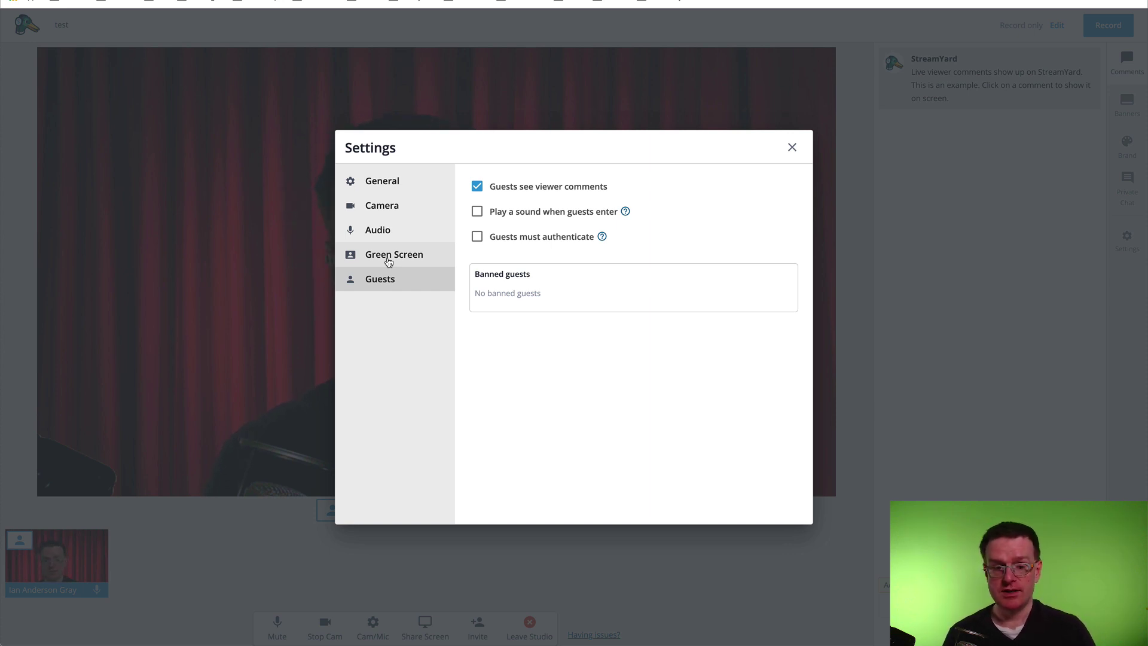
left_click(389, 259)
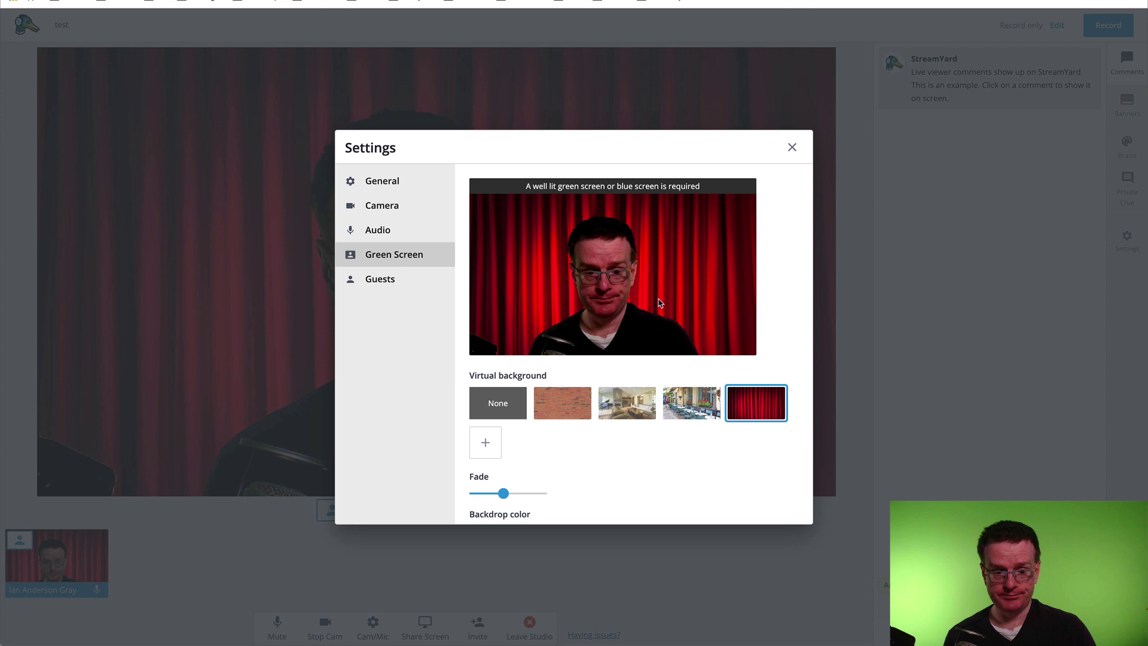
scroll(774, 319, "down", 1)
scroll(773, 320, "up", 1)
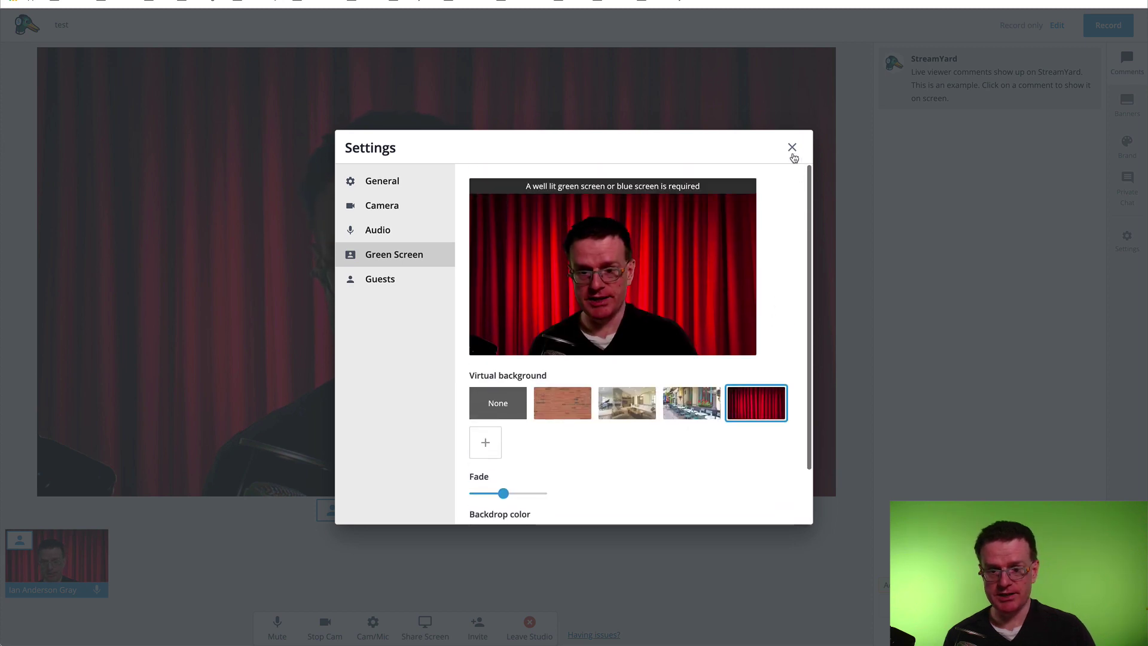
Step: Close the Settings dialog to see the presenter live against the red curtain
left_click(792, 148)
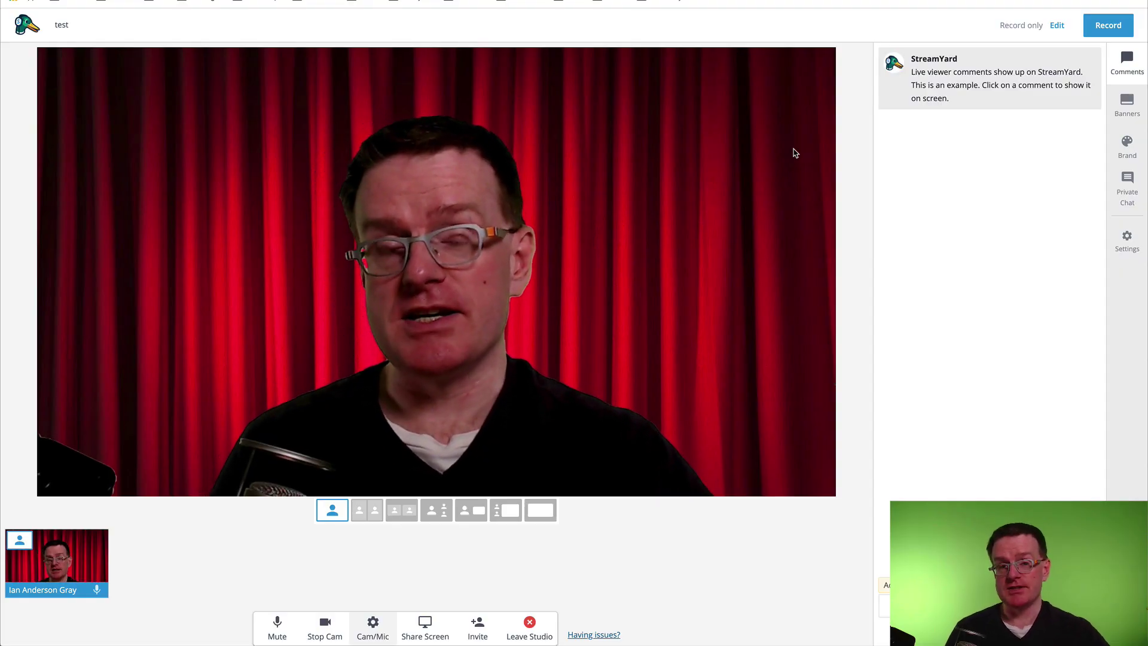